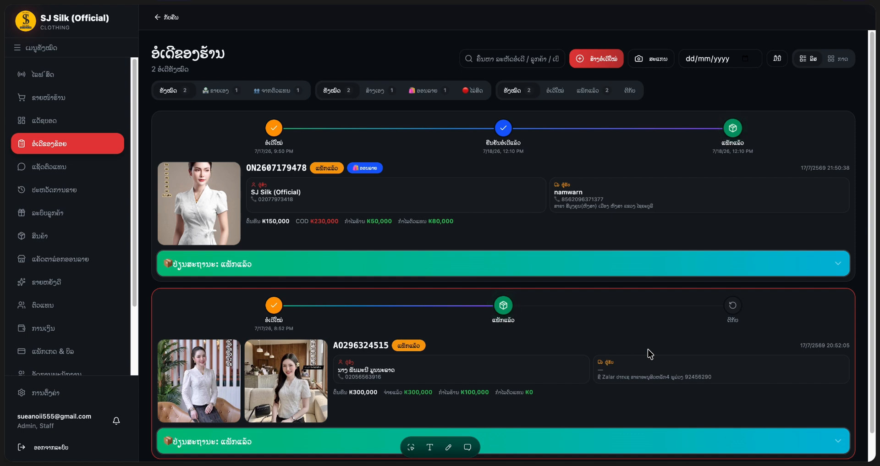
# - Visit the point-of-sale page and main dashboard, then return to the shop's orders list
pyautogui.scroll(-1, 649, 353)
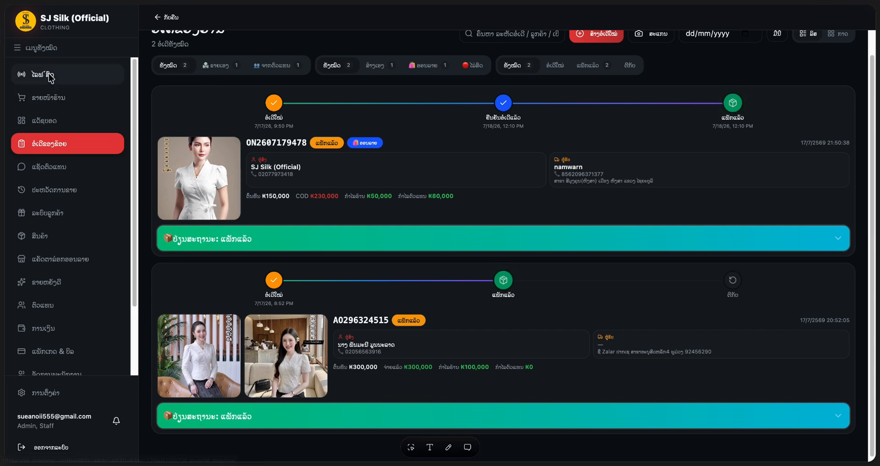
pyautogui.click(46, 98)
pyautogui.click(33, 119)
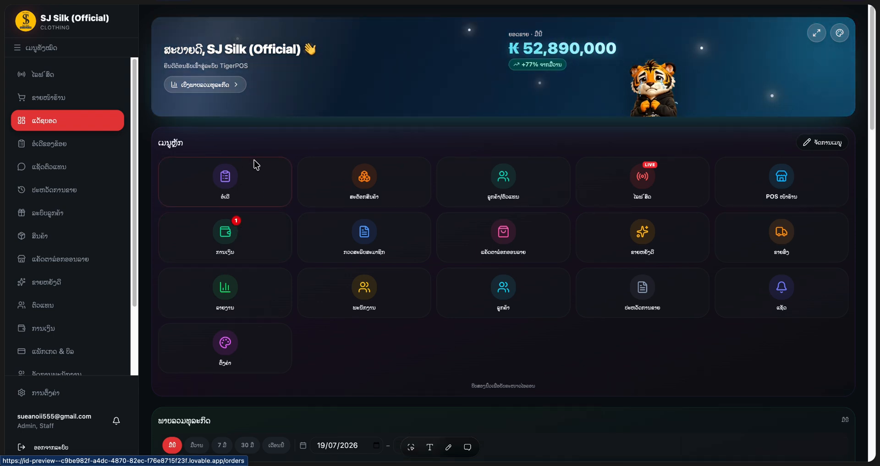
pyautogui.click(245, 168)
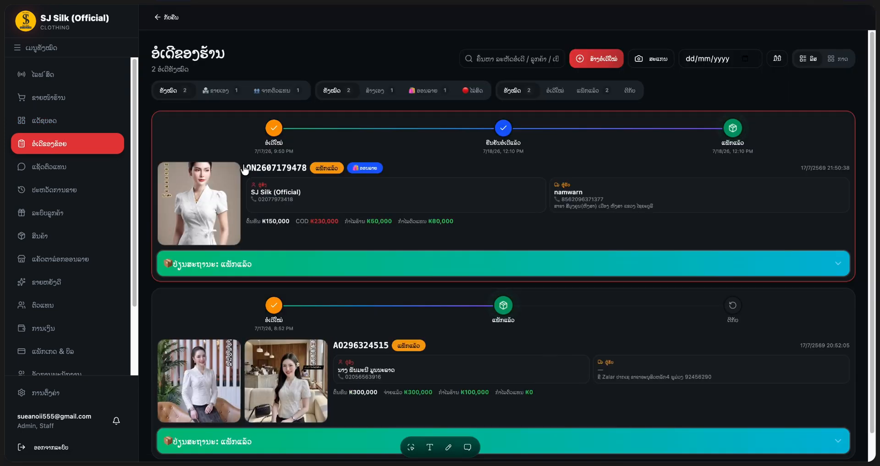
# - Cycle the source and channel filters: ລາຍເອງ, customer, self-created, online and live-sale orders
pyautogui.click(218, 94)
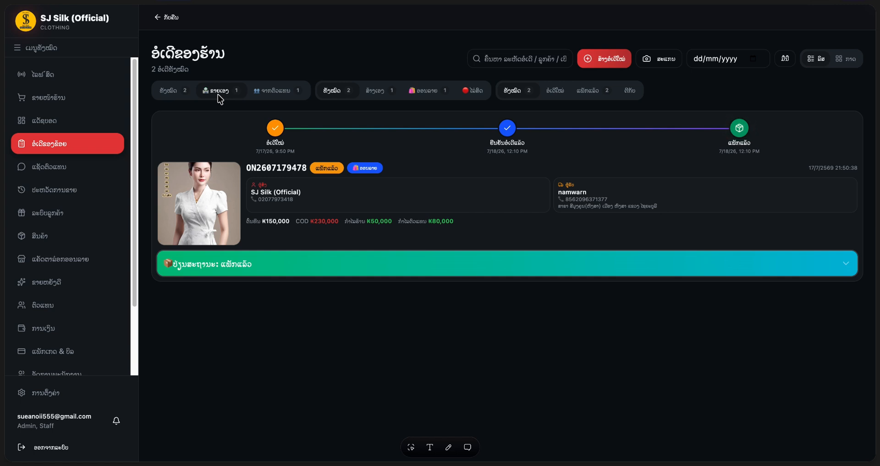
pyautogui.click(268, 93)
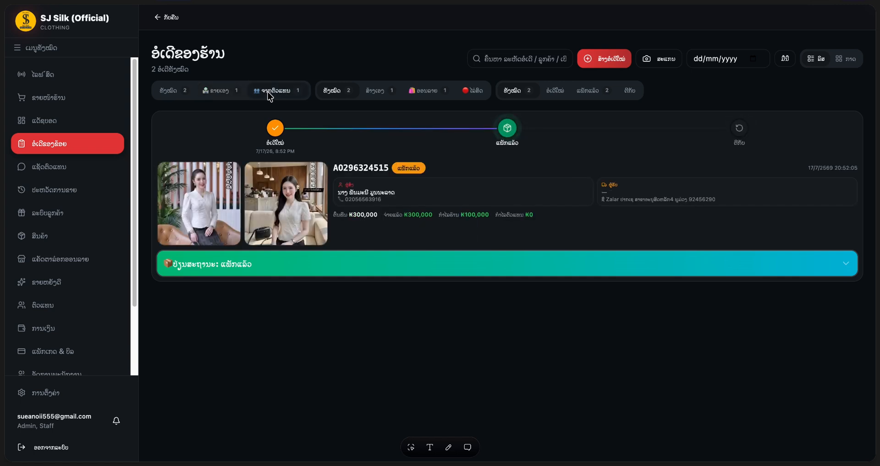
pyautogui.click(376, 93)
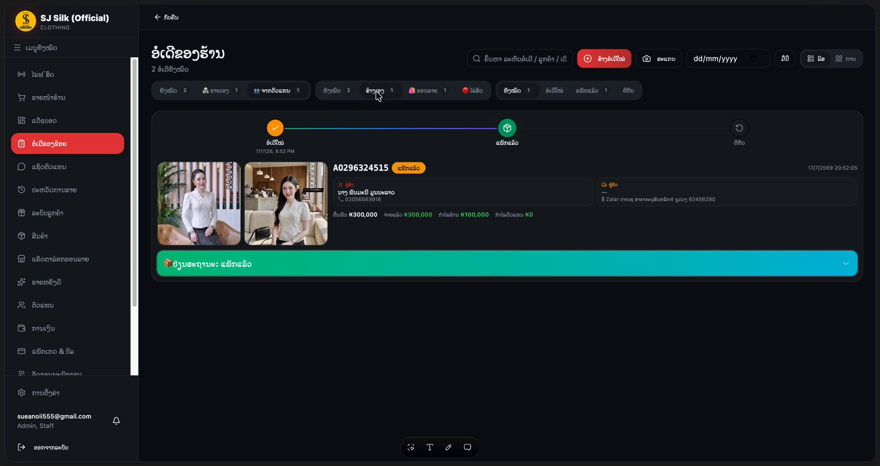
pyautogui.click(428, 92)
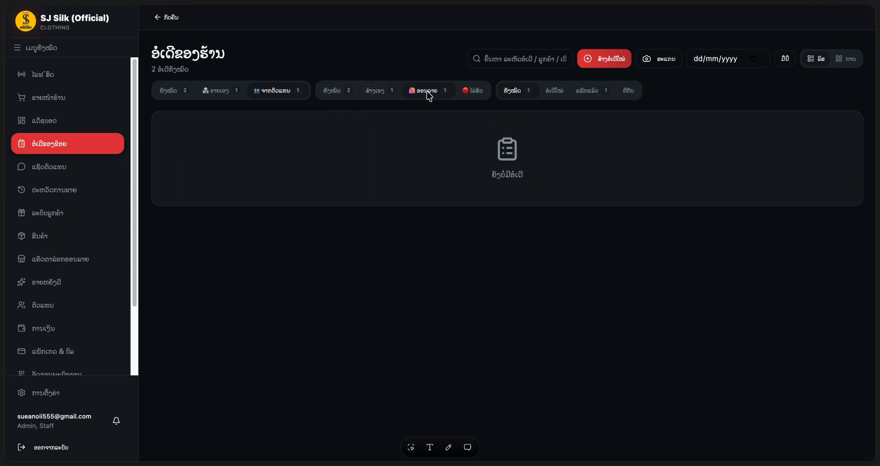
pyautogui.click(469, 93)
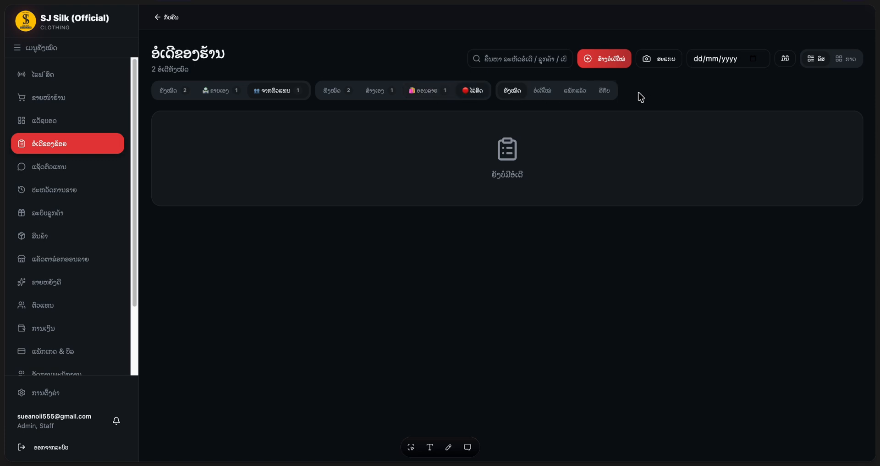
# - Switch between the New and Packed status tabs, ending on Packed (ແພັກແລ້ວ)
pyautogui.click(541, 94)
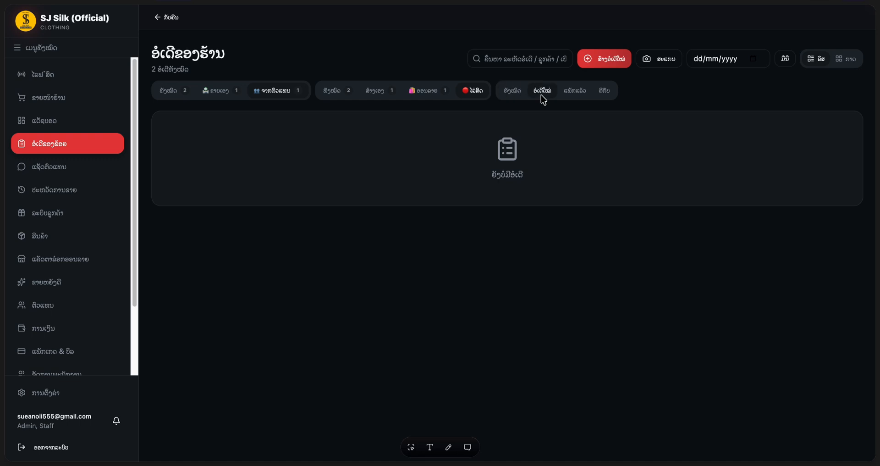
pyautogui.click(572, 96)
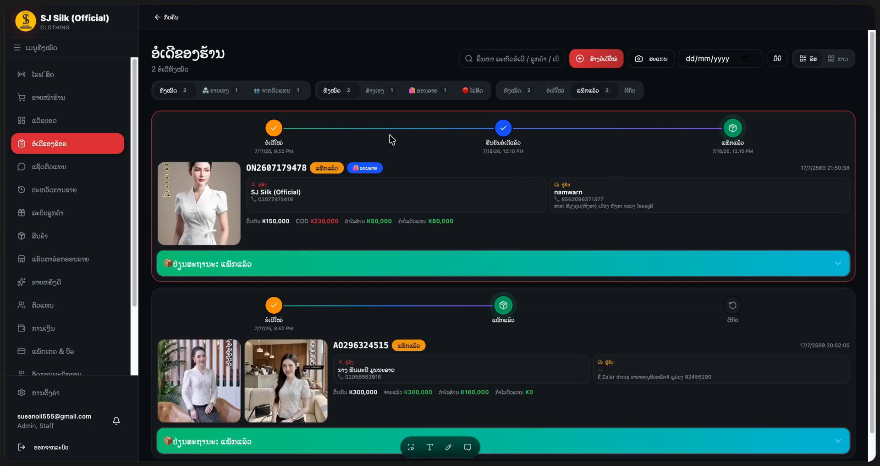
pyautogui.click(552, 94)
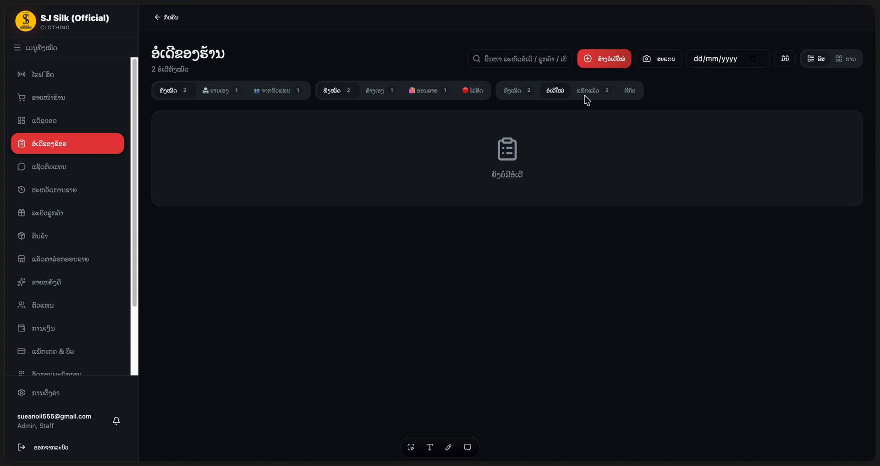
pyautogui.click(586, 95)
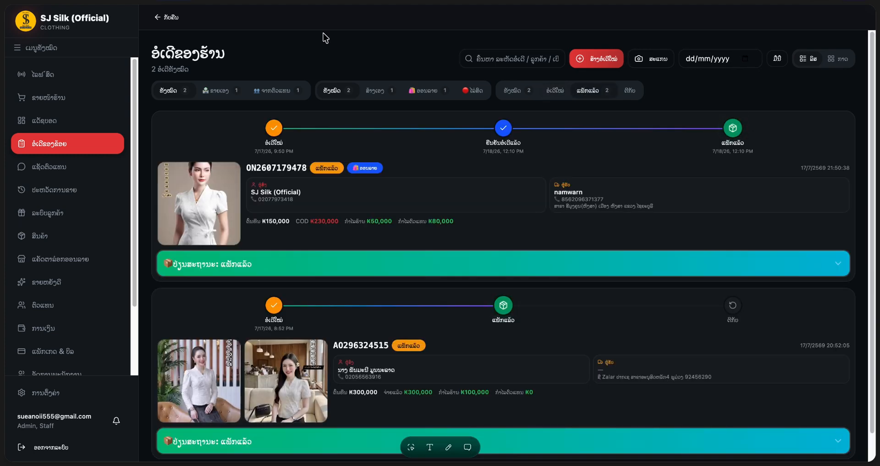
# - Start a new order and load more products until Test 1 and Test 2 appear
pyautogui.click(613, 66)
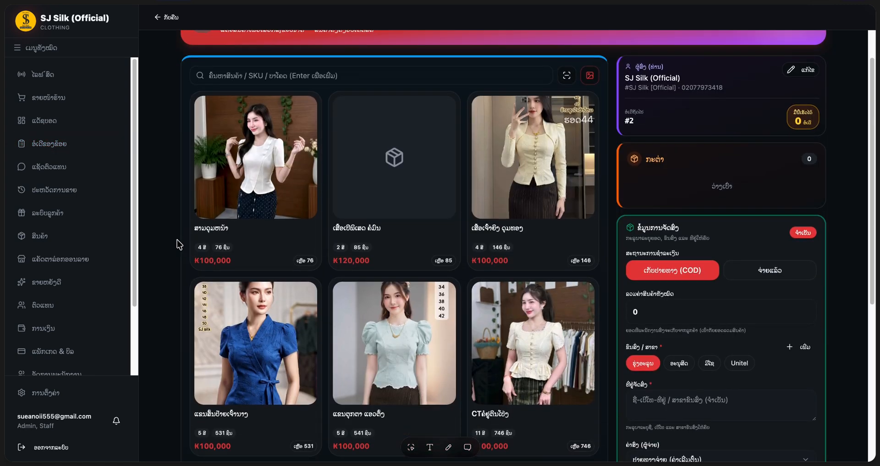
pyautogui.click(451, 1)
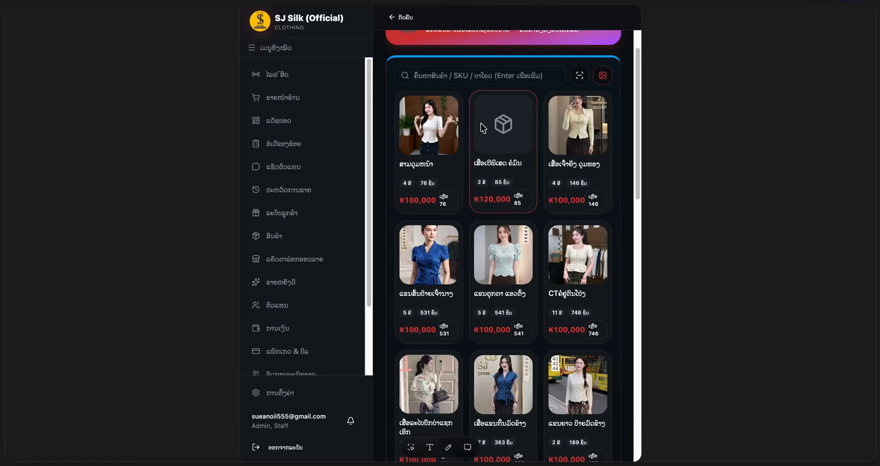
pyautogui.click(449, 1)
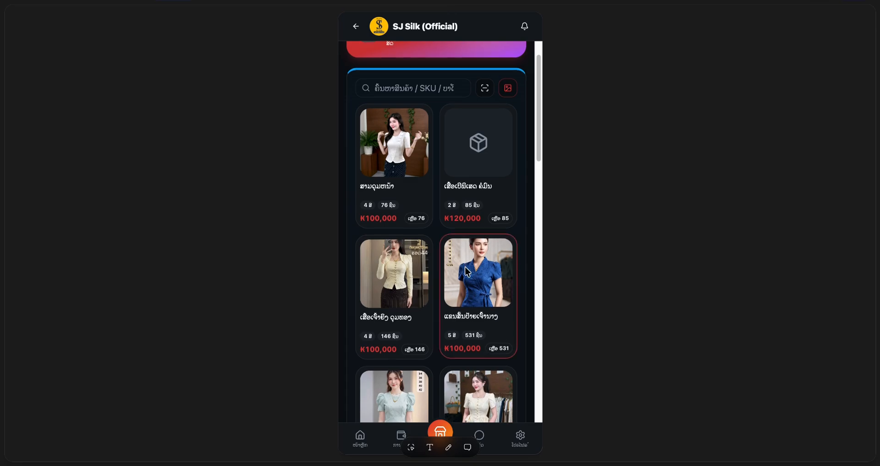
pyautogui.scroll(-3, 467, 271)
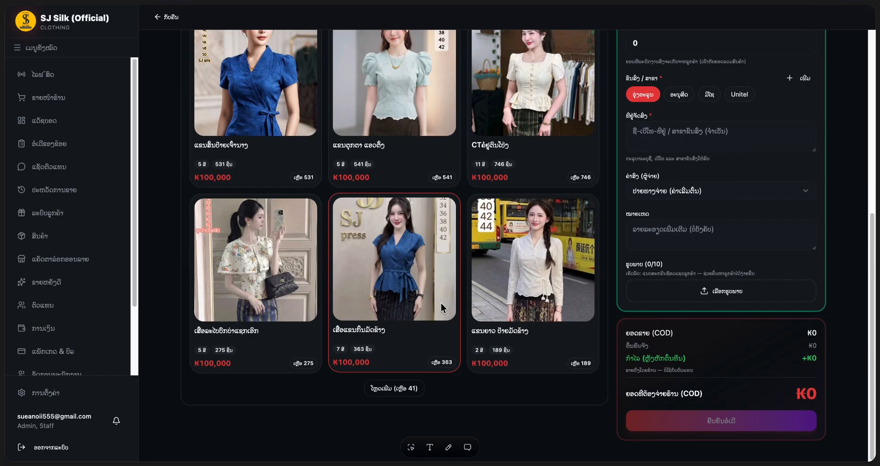
pyautogui.click(394, 387)
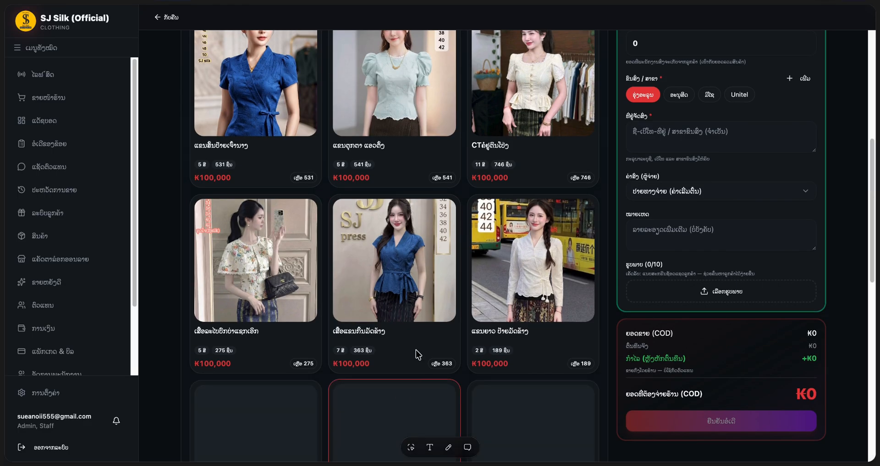
pyautogui.scroll(-8, 464, 268)
pyautogui.scroll(-8, 457, 291)
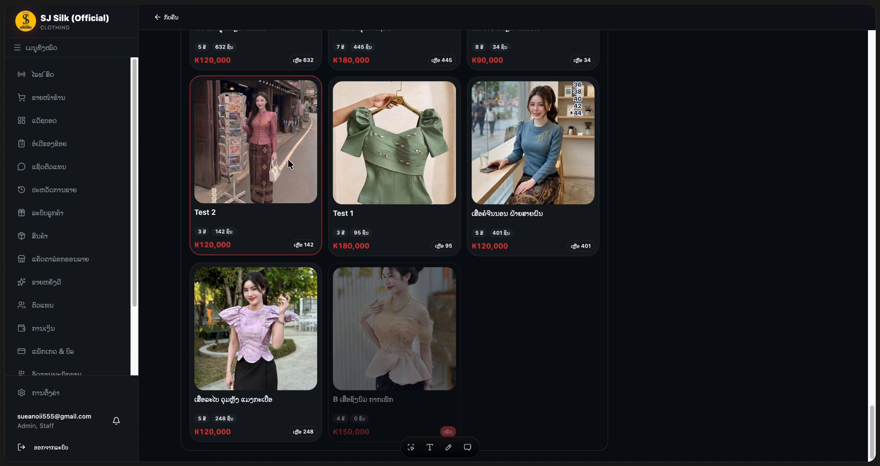
# - Add Test 2 in white, size 32, to the order
pyautogui.click(288, 160)
pyautogui.click(450, 304)
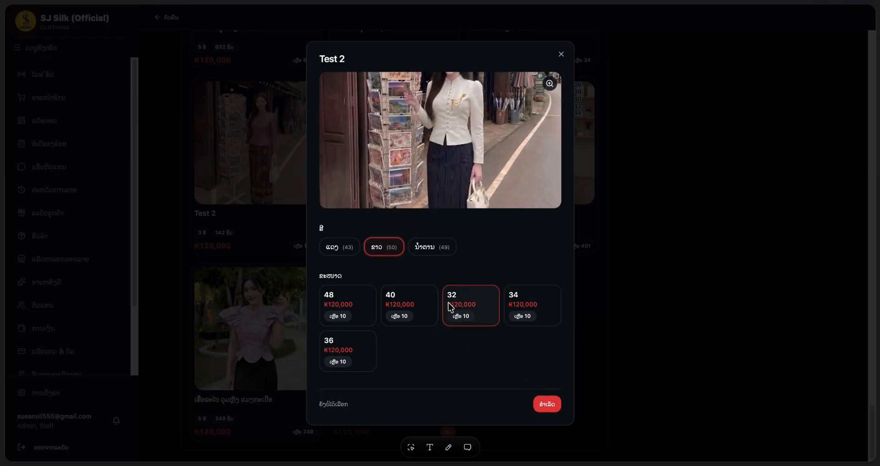
pyautogui.click(547, 405)
# - Add Test 1 in Red, size 38, and review the cart below
pyautogui.click(397, 145)
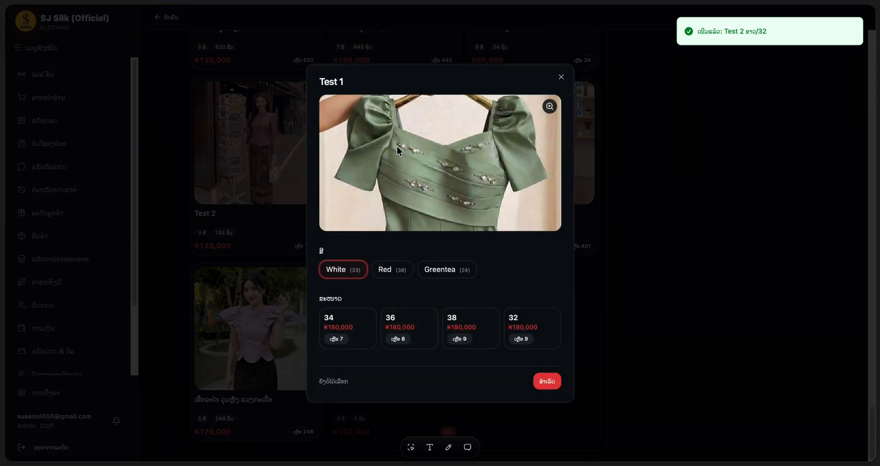
pyautogui.click(390, 270)
pyautogui.click(415, 336)
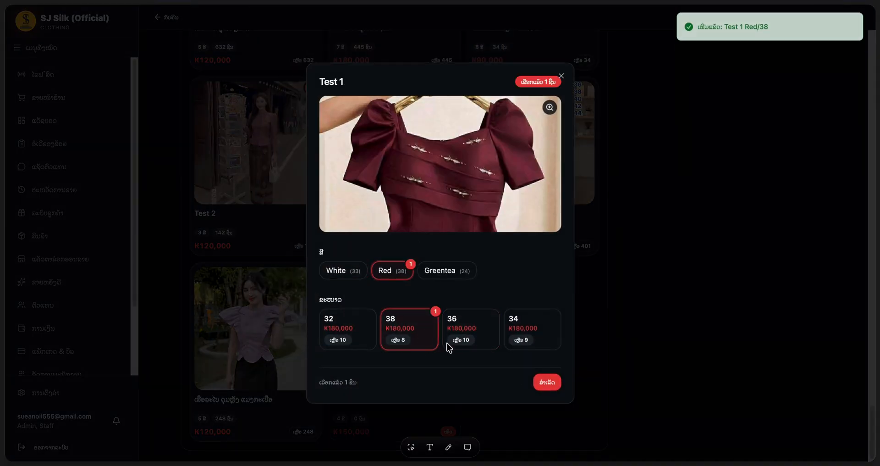
pyautogui.click(549, 385)
pyautogui.scroll(20, 694, 265)
pyautogui.scroll(-3, 693, 265)
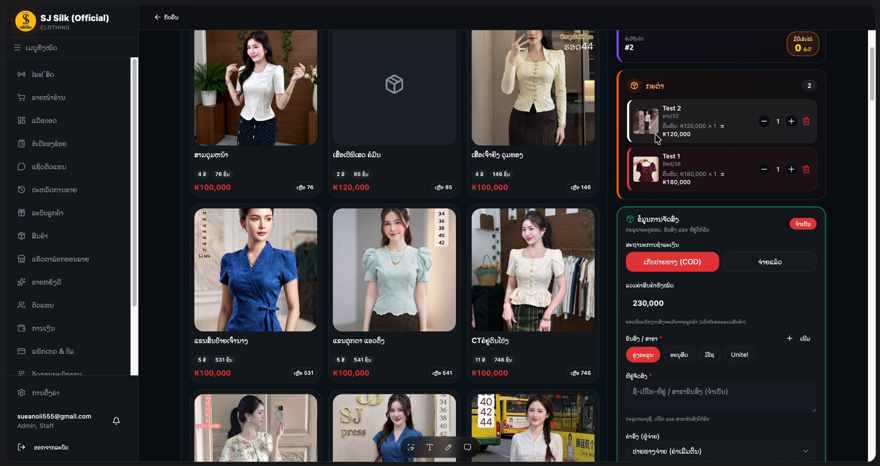
pyautogui.scroll(2, 658, 139)
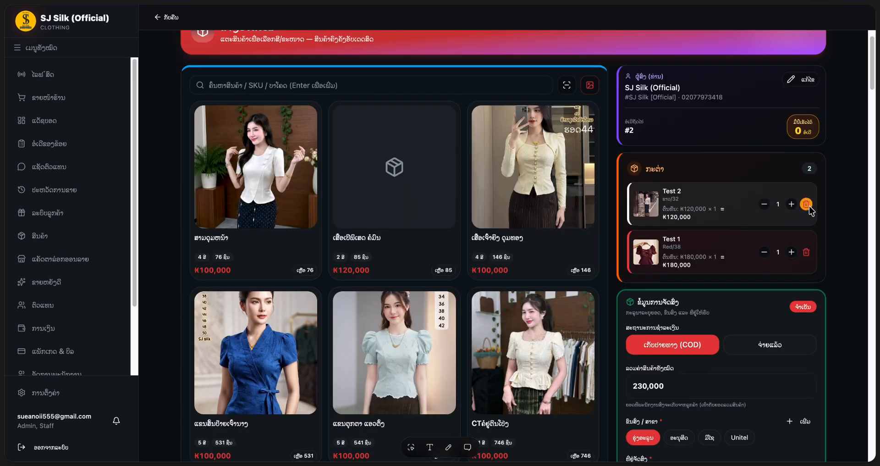
pyautogui.scroll(-1, 809, 210)
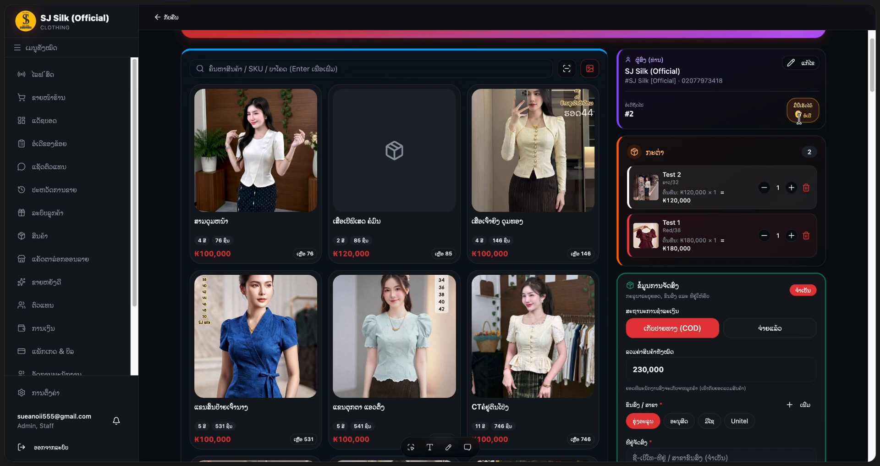
pyautogui.scroll(-5, 776, 114)
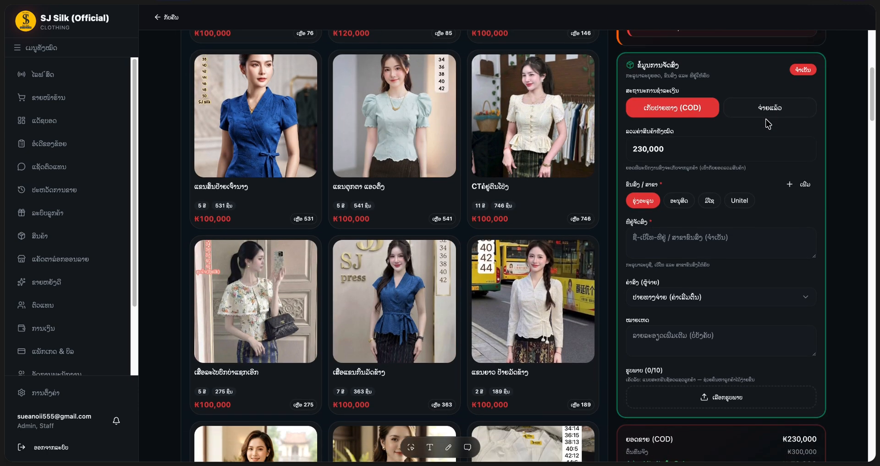
pyautogui.scroll(2, 727, 132)
pyautogui.scroll(-1, 727, 132)
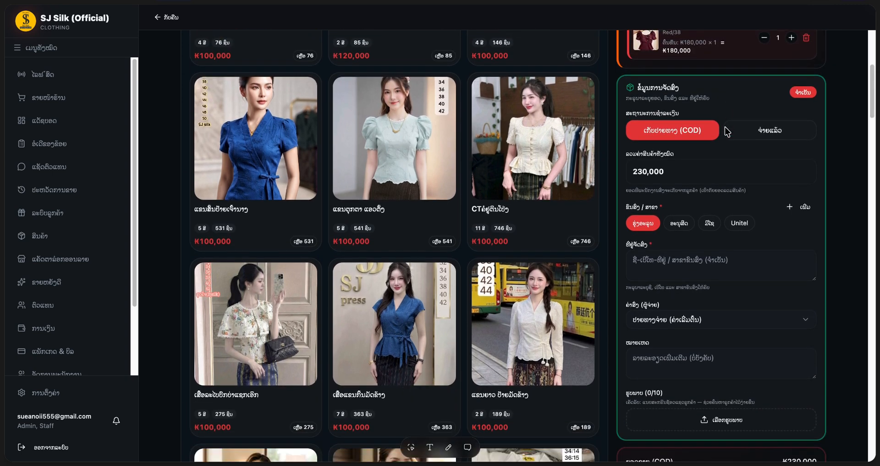
# - Leave payment on COD and replace the 230,000 collection amount with 800,000
pyautogui.click(765, 132)
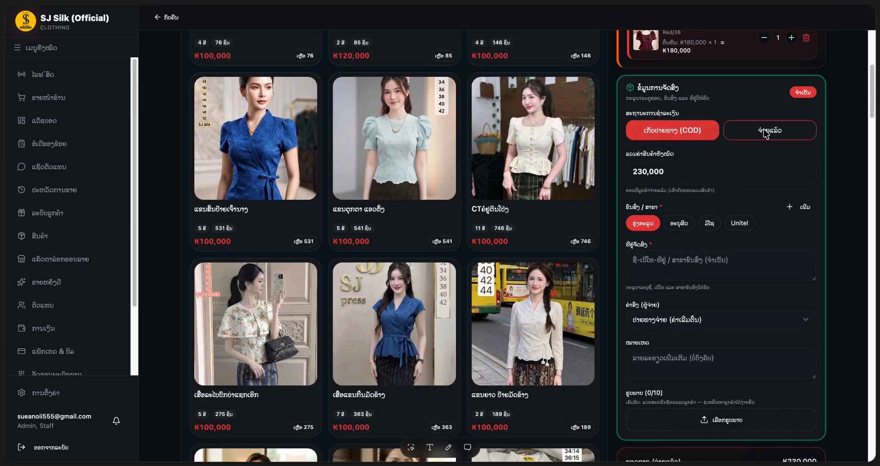
pyautogui.click(699, 134)
pyautogui.click(675, 173)
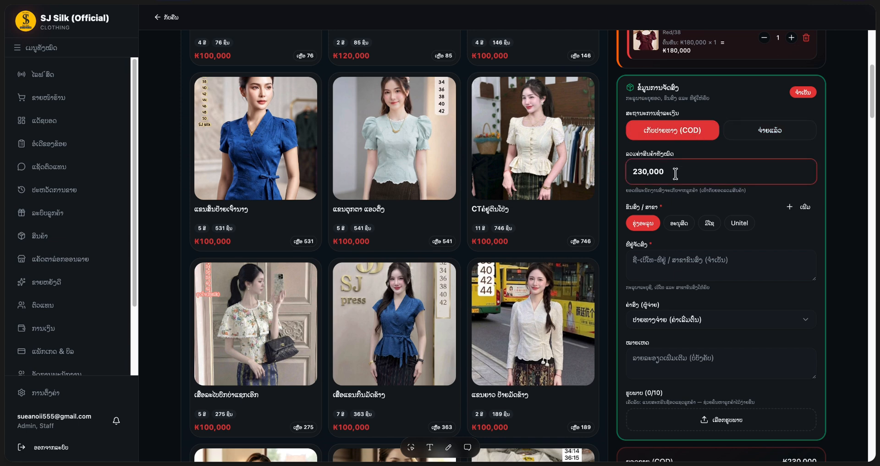
pyautogui.doubleClick(676, 173)
pyautogui.scroll(3, 701, 123)
pyautogui.scroll(-2, 703, 125)
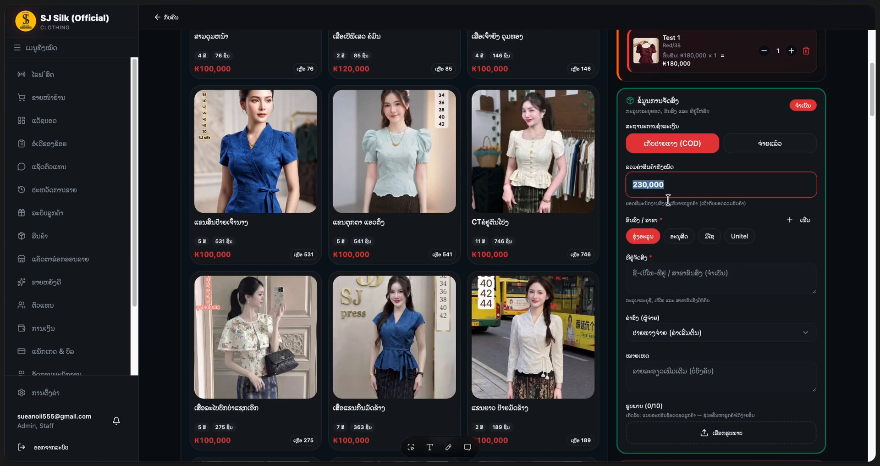
pyautogui.click(682, 184)
pyautogui.press('super+a')
pyautogui.press('BackSpace')
pyautogui.hotkey('ctrl', 'space')
pyautogui.hotkey('ctrl', 'space')
pyautogui.hotkey('ctrl', 'space')
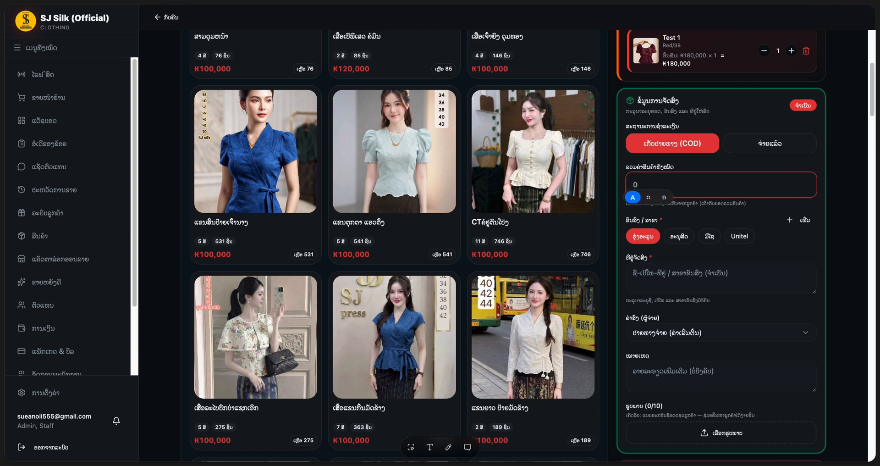
pyautogui.write('800,000')
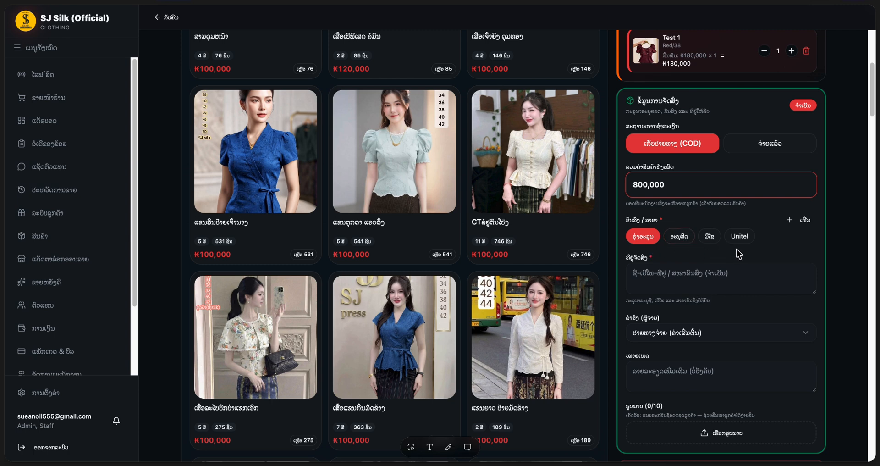
# - Add J&T as a new shipping carrier
pyautogui.click(800, 226)
pyautogui.write('J&T')
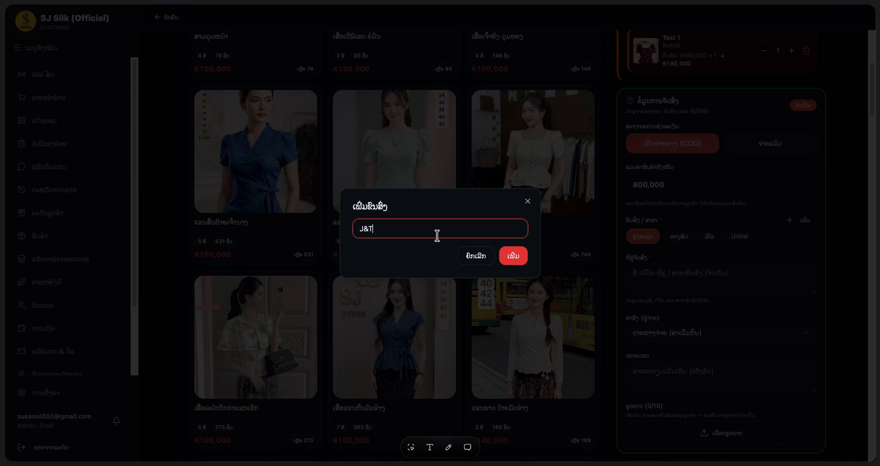
pyautogui.click(513, 256)
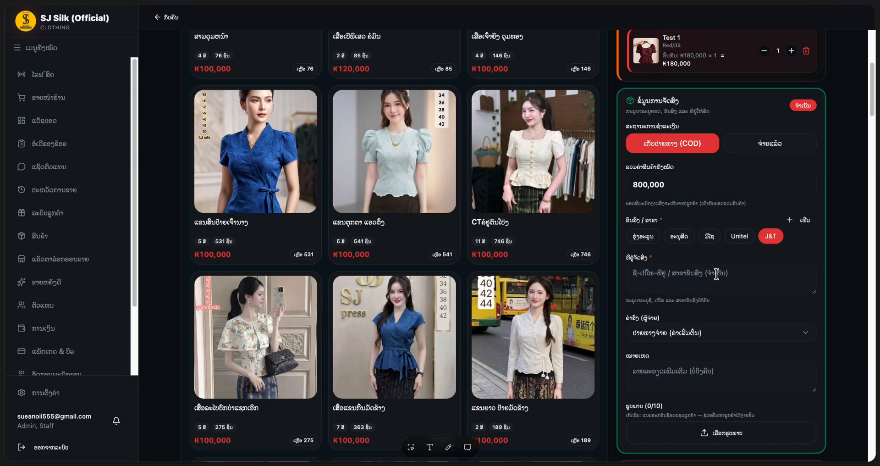
# - Enter the ສາຂາ ຄຳຮຸ່ງ branch address and contact number, keep the delivery fee, and confirm the order
pyautogui.scroll(-1, 726, 265)
pyautogui.click(699, 214)
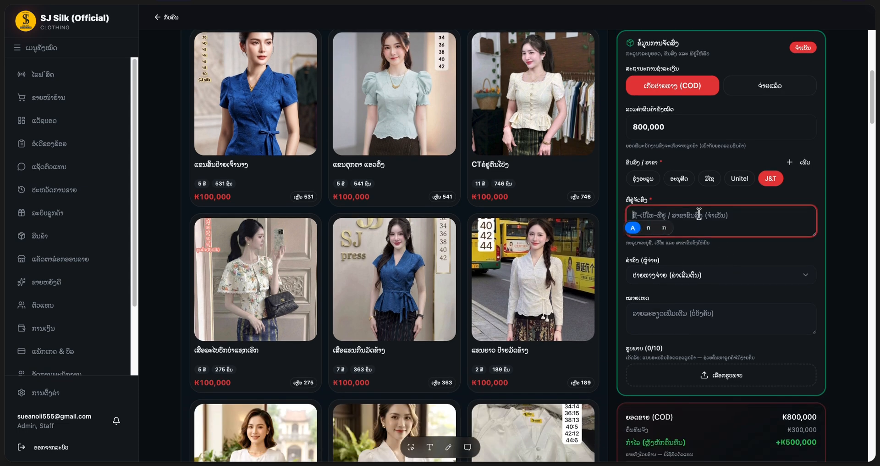
pyautogui.write('ສາຂາ')
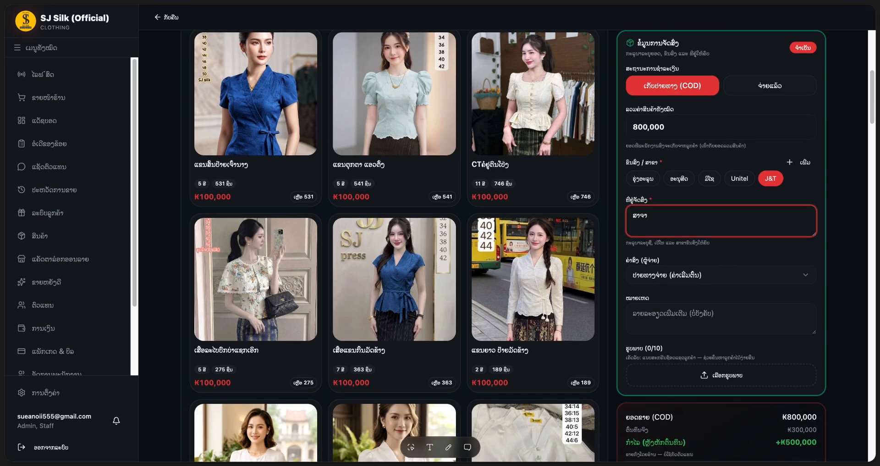
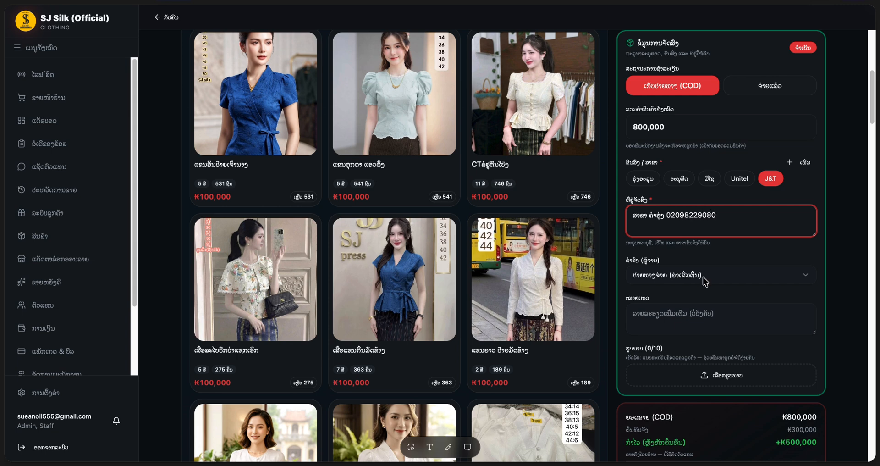
pyautogui.click(704, 281)
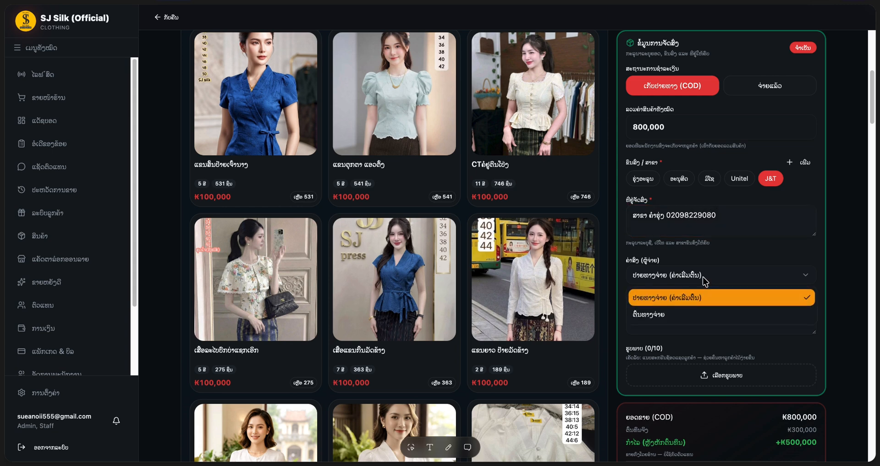
pyautogui.click(743, 247)
pyautogui.scroll(-2, 670, 303)
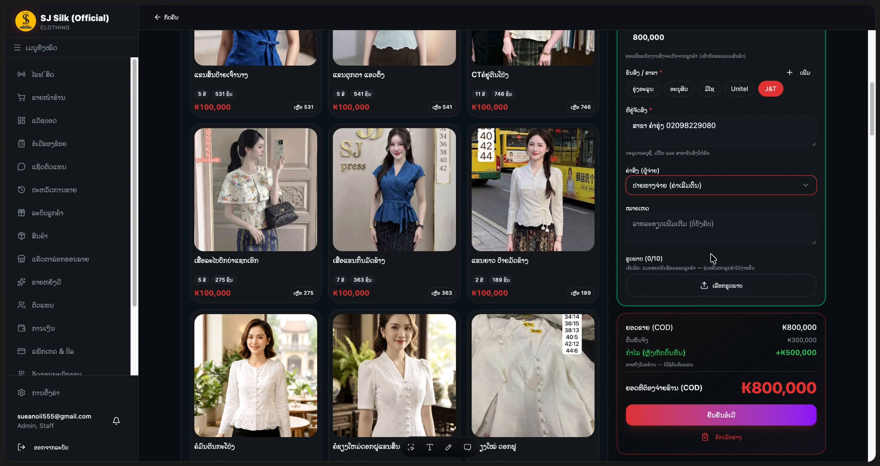
pyautogui.scroll(-2, 709, 266)
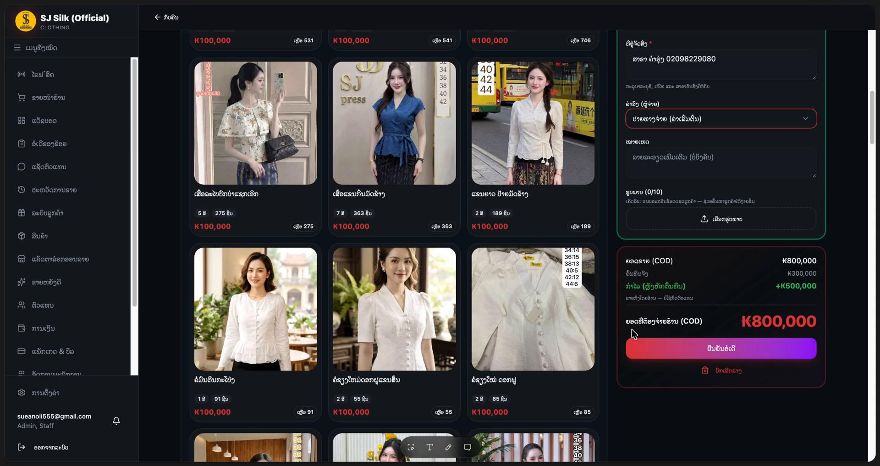
pyautogui.click(707, 350)
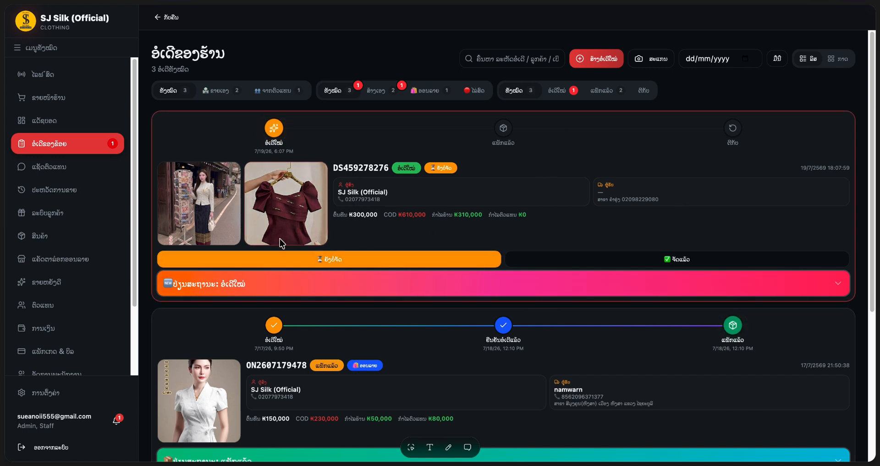
# - Change the new order's status to Packed, attaching the promo image from Downloads as its photo
pyautogui.click(238, 285)
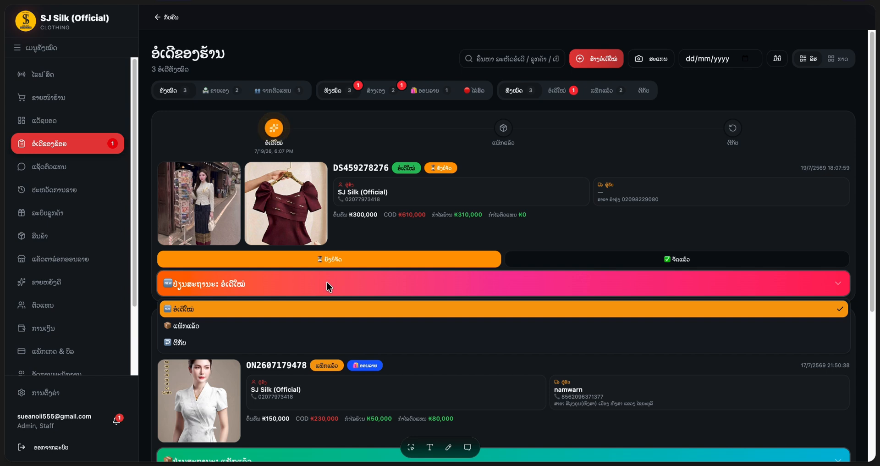
pyautogui.click(317, 291)
pyautogui.click(316, 290)
pyautogui.click(318, 290)
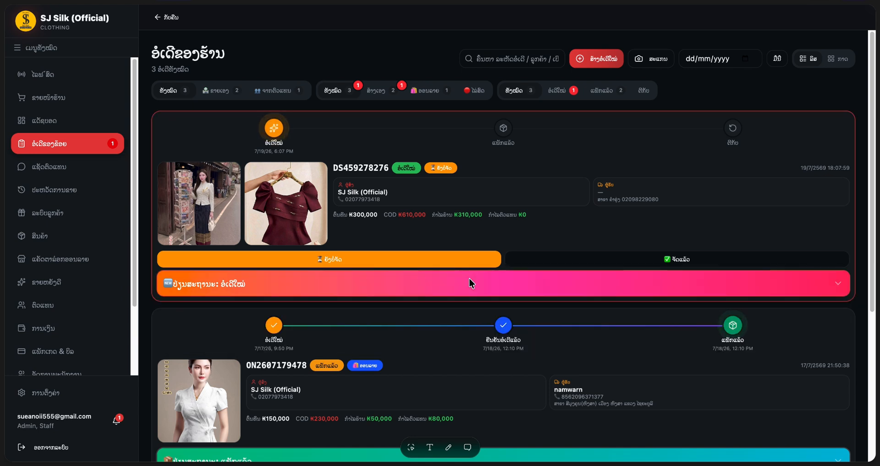
pyautogui.click(471, 282)
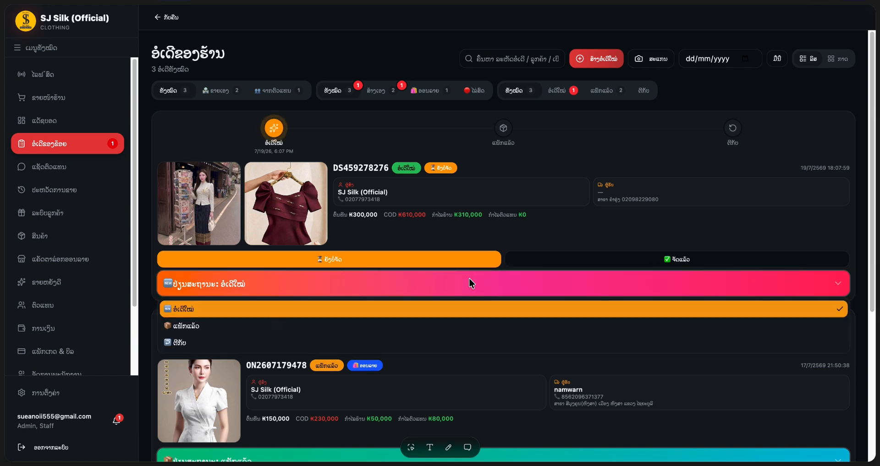
pyautogui.click(205, 337)
pyautogui.click(383, 256)
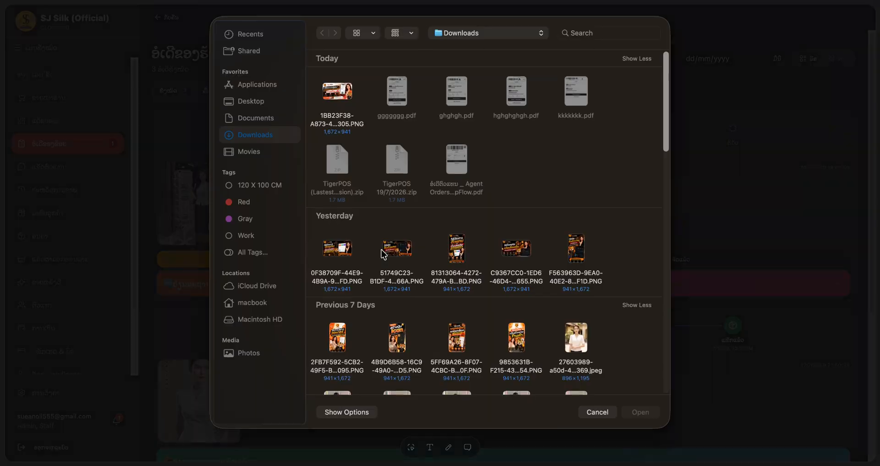
pyautogui.doubleClick(488, 348)
pyautogui.click(510, 368)
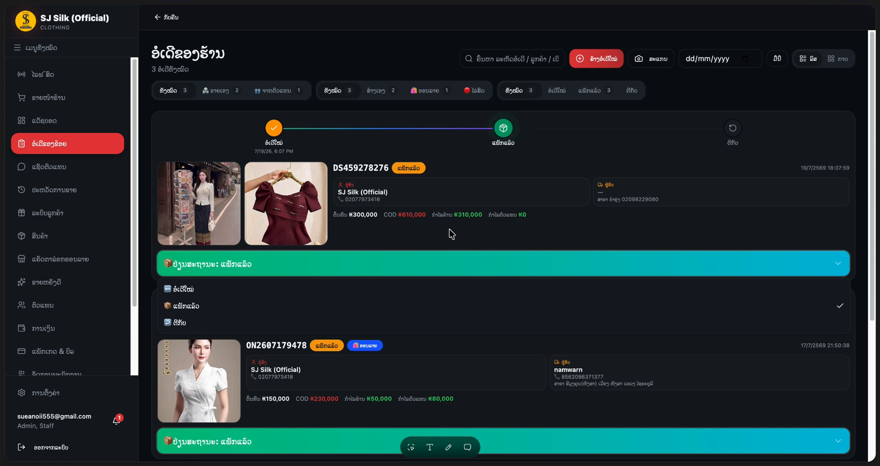
pyautogui.click(450, 234)
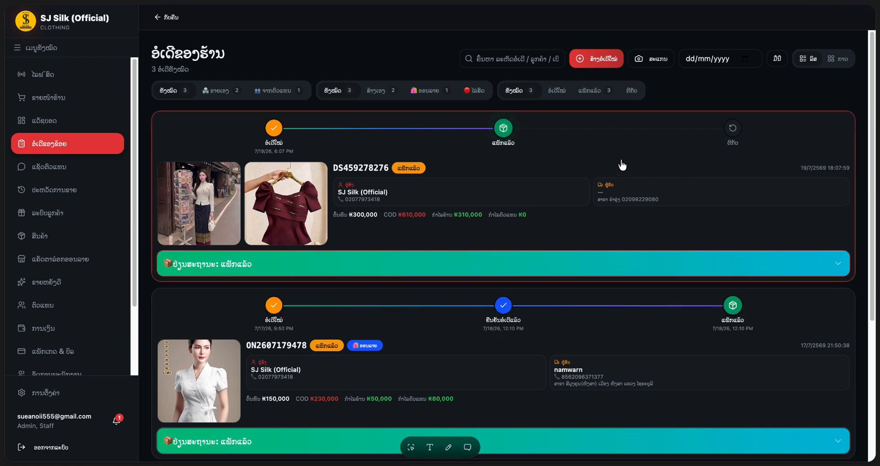
# - Preview the first product photo full size, then open the new order's details
pyautogui.scroll(-1, 578, 251)
pyautogui.scroll(1, 579, 251)
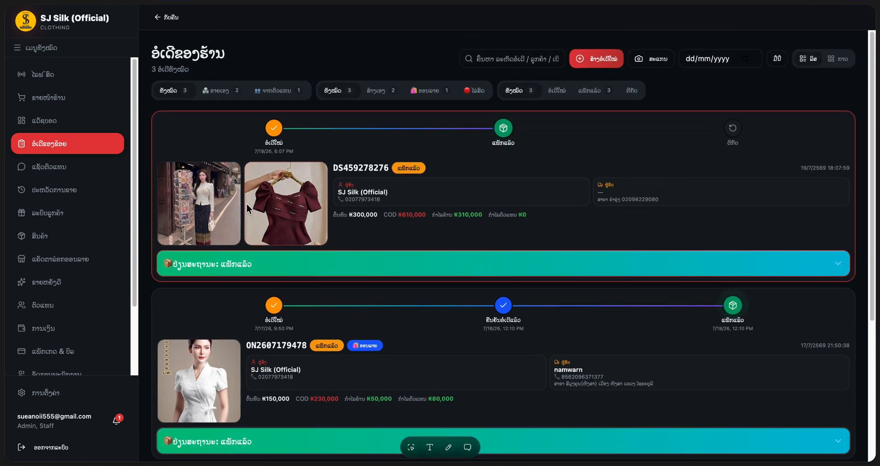
pyautogui.click(219, 211)
pyautogui.click(219, 211)
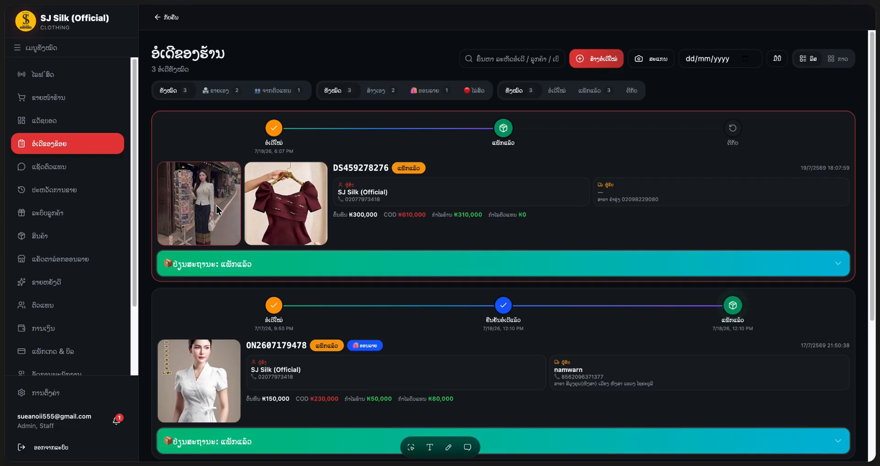
pyautogui.click(594, 153)
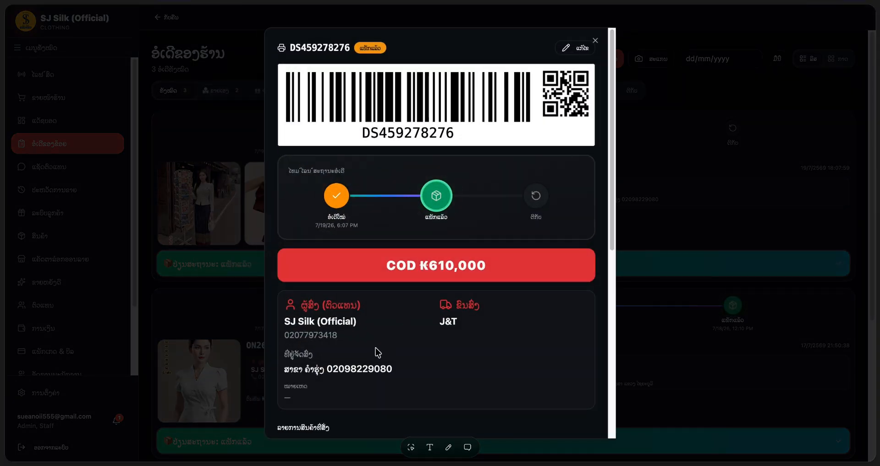
pyautogui.scroll(-8, 377, 353)
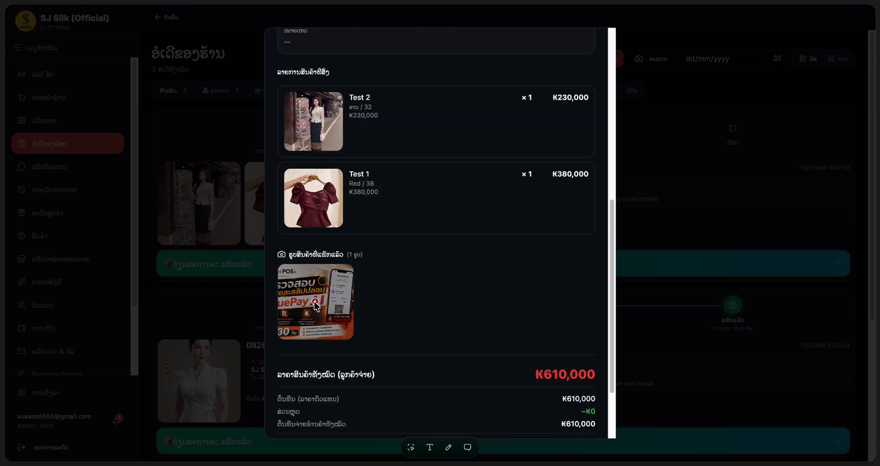
pyautogui.scroll(-2, 376, 314)
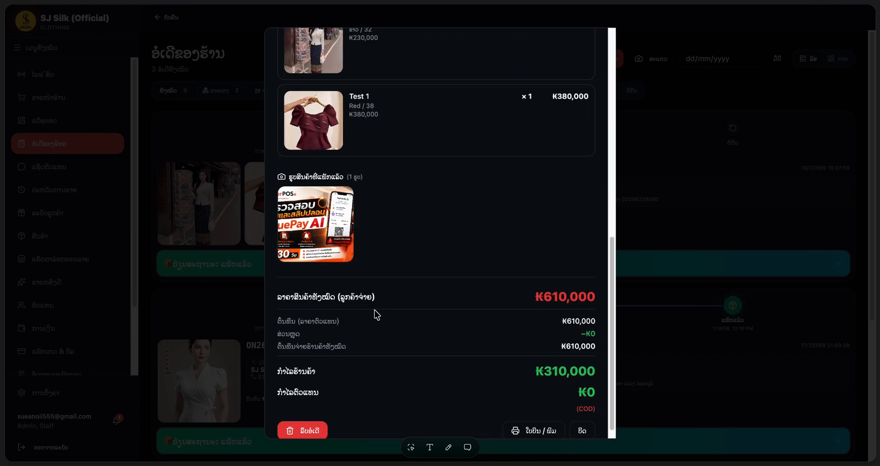
pyautogui.scroll(-1, 377, 315)
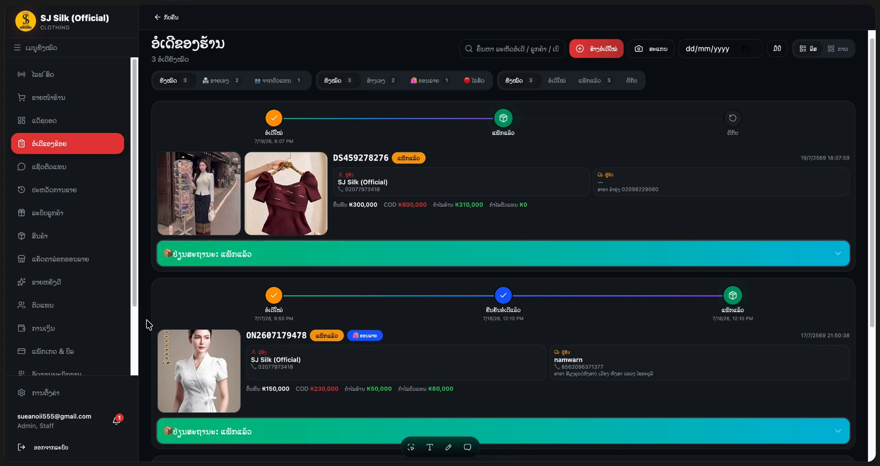
pyautogui.click(601, 129)
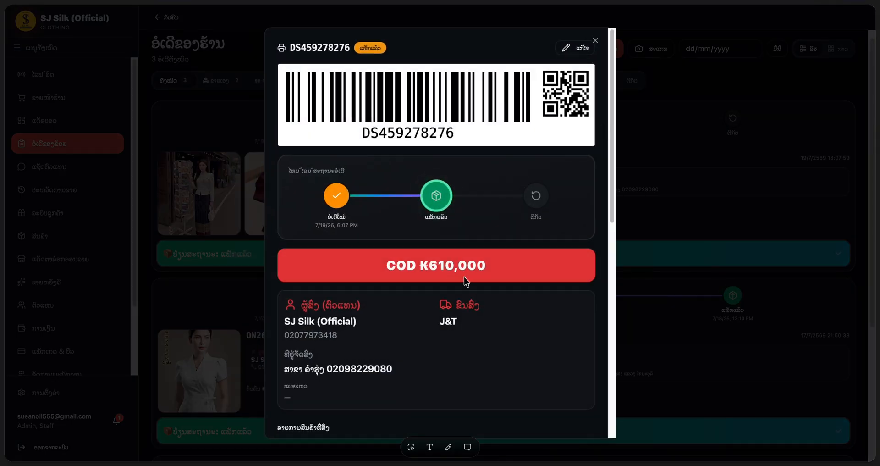
pyautogui.scroll(-5, 464, 277)
pyautogui.scroll(-5, 465, 276)
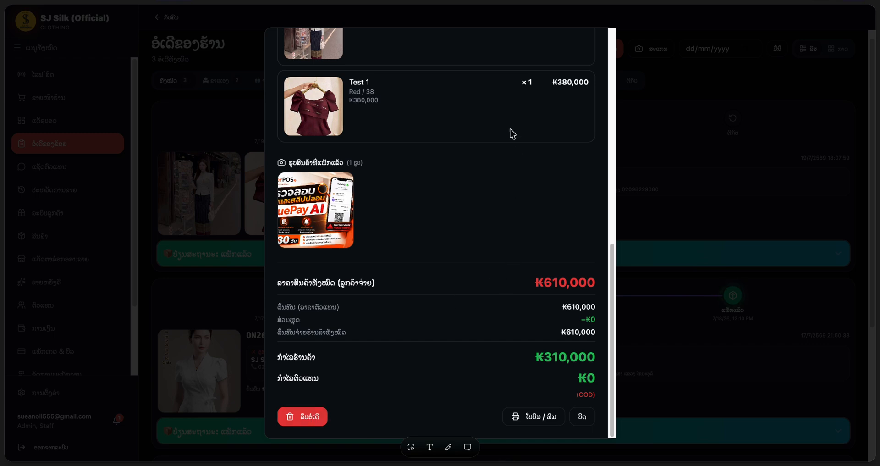
pyautogui.scroll(8, 510, 133)
pyautogui.scroll(3, 510, 134)
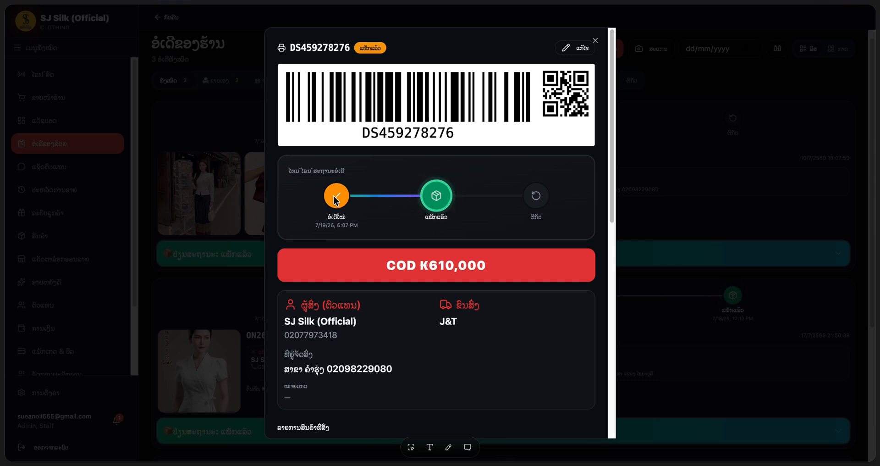
pyautogui.scroll(-10, 334, 197)
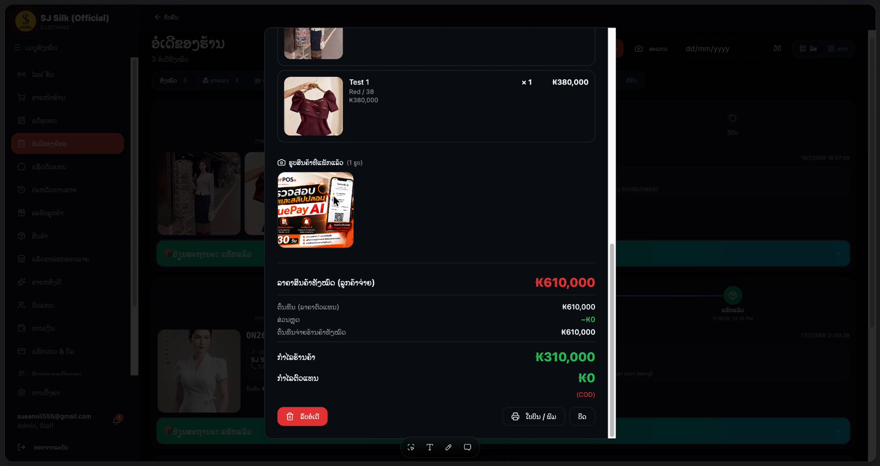
# - Delete order DS459278276 by entering the displayed confirmation code and confirming
pyautogui.click(314, 422)
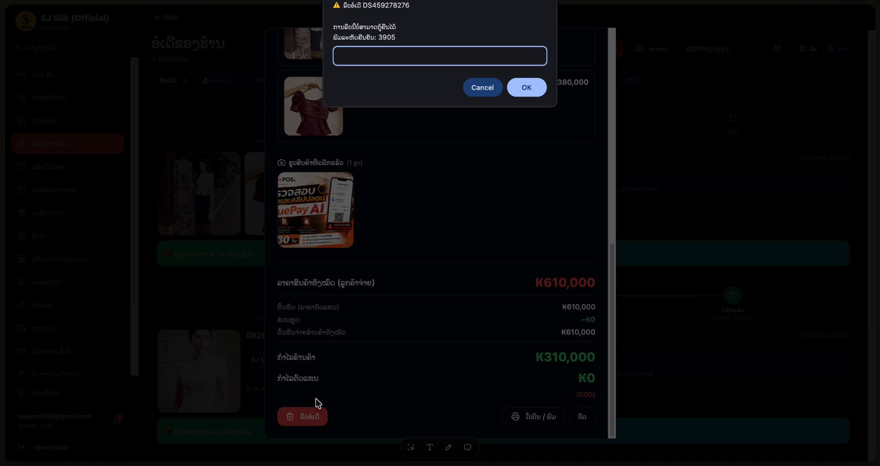
pyautogui.moveTo(380, 38); pyautogui.dragTo(409, 38)
pyautogui.write('3905')
pyautogui.click(526, 87)
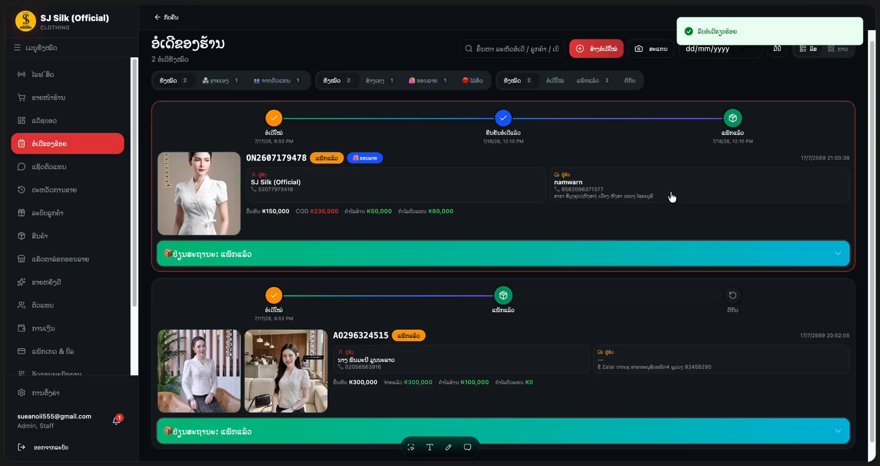
pyautogui.scroll(-1, 326, 255)
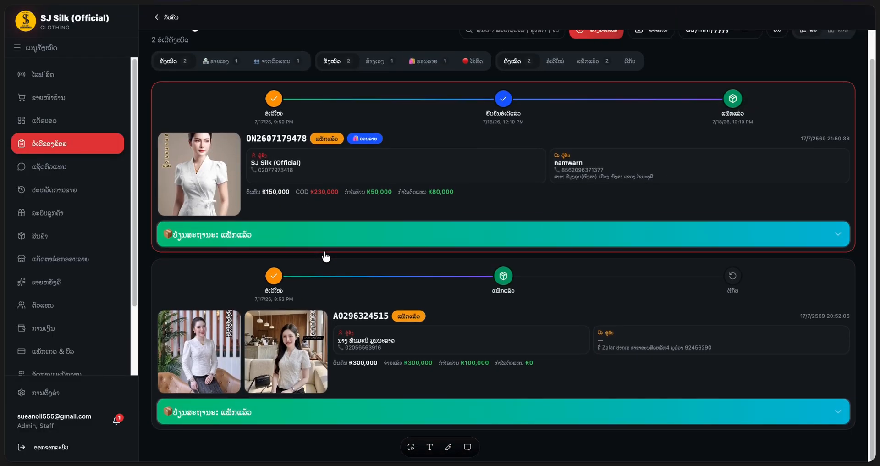
pyautogui.scroll(1, 325, 256)
pyautogui.scroll(-1, 326, 255)
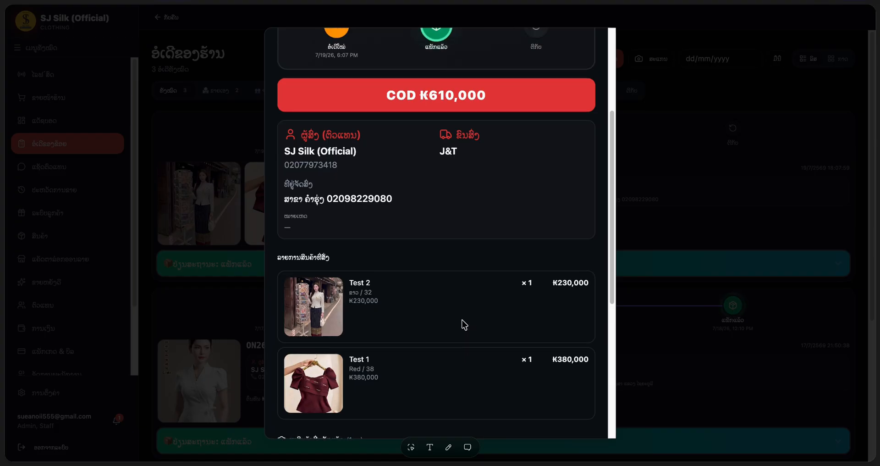
pyautogui.scroll(3, 464, 324)
pyautogui.scroll(-10, 424, 289)
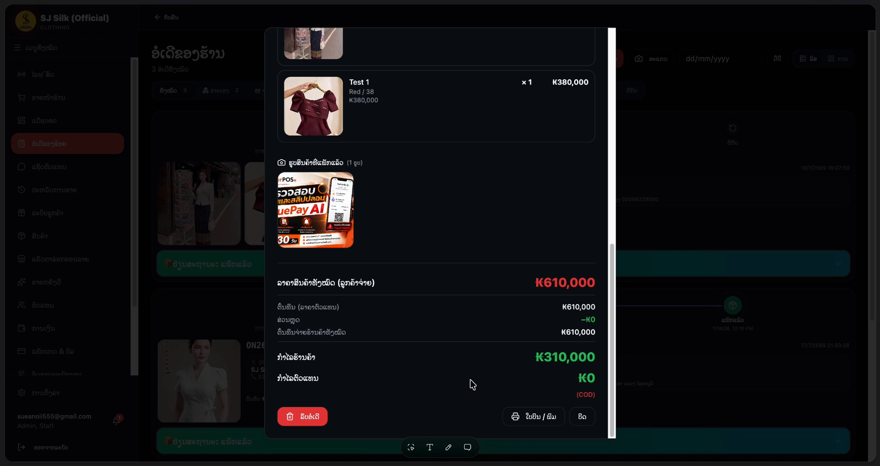
# - Bring up the order's print options and keep the paper size at 100 mm
pyautogui.click(542, 423)
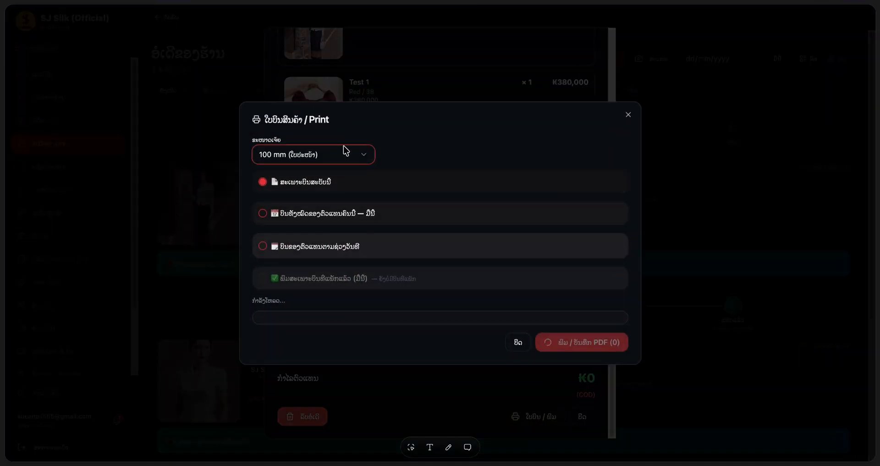
pyautogui.click(628, 115)
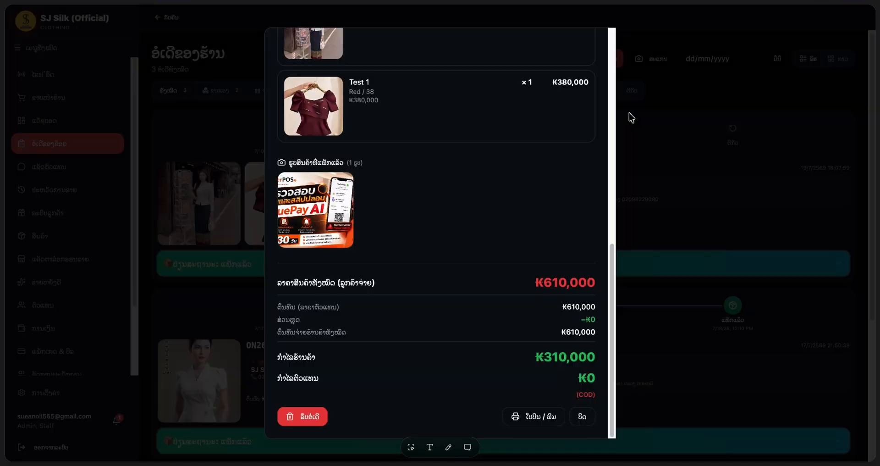
pyautogui.click(539, 422)
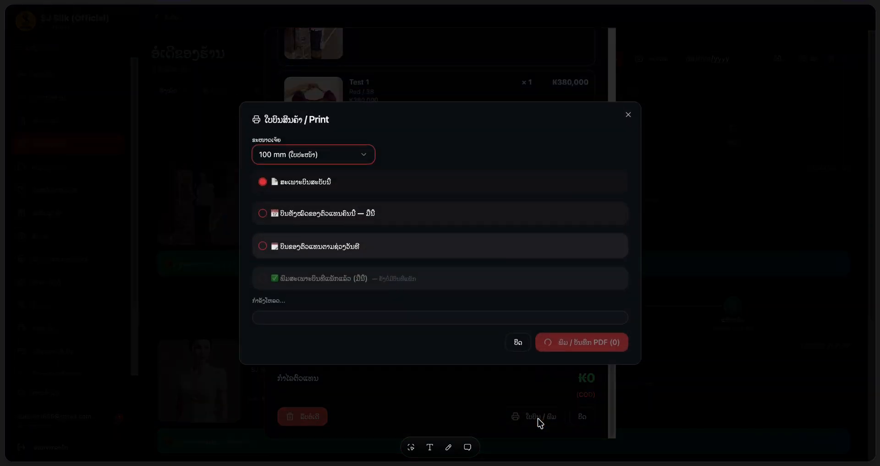
pyautogui.click(319, 145)
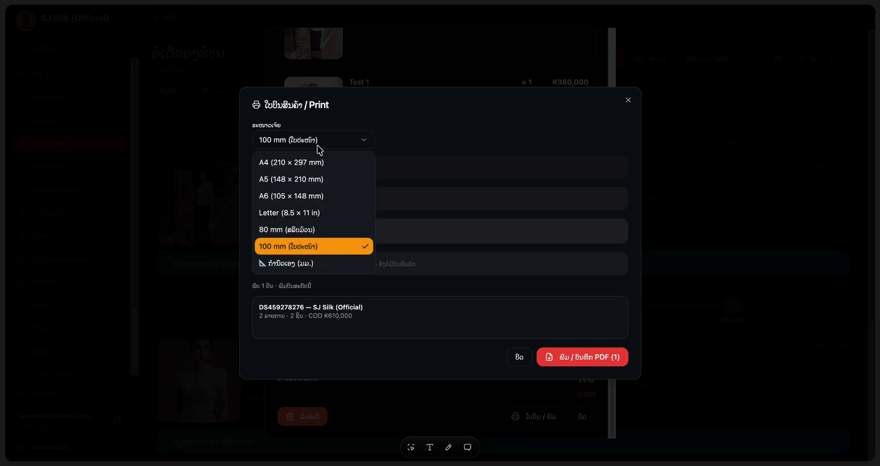
pyautogui.click(318, 147)
pyautogui.click(319, 145)
pyautogui.click(407, 140)
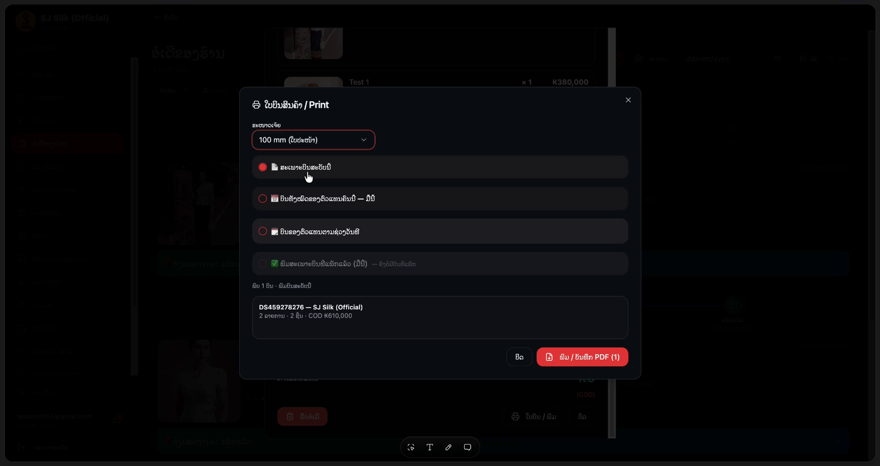
# - Try the print scope options, including date range, and settle on this bill only
pyautogui.click(297, 205)
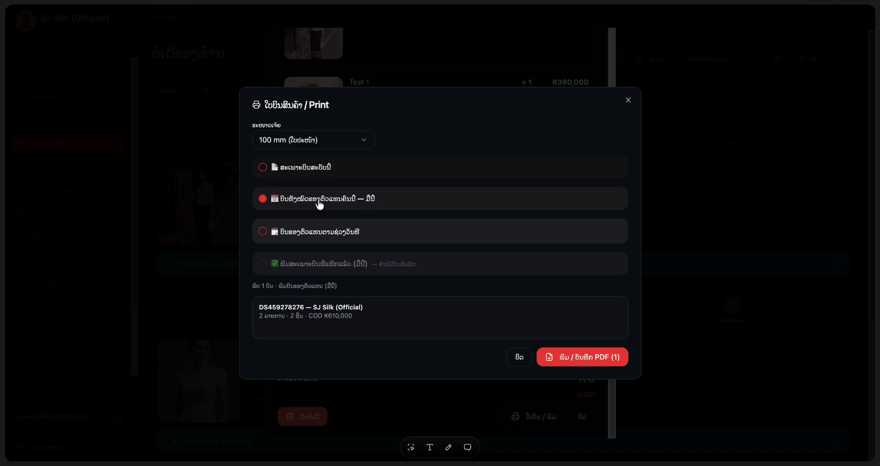
pyautogui.click(291, 168)
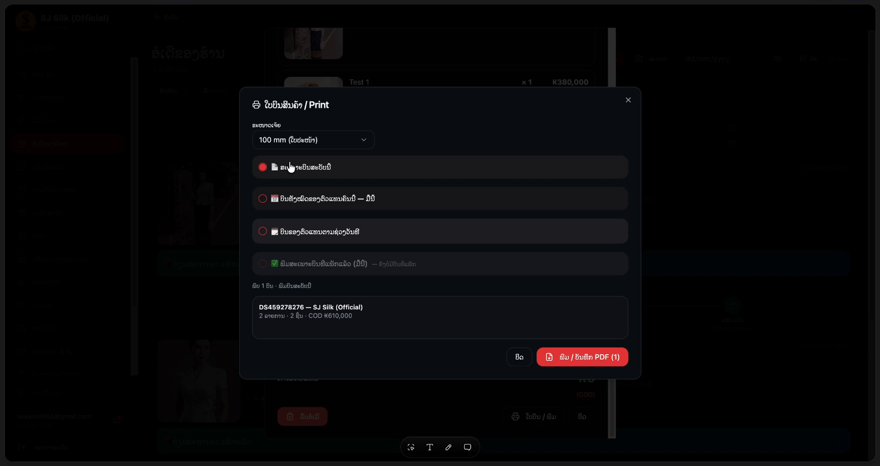
pyautogui.click(295, 206)
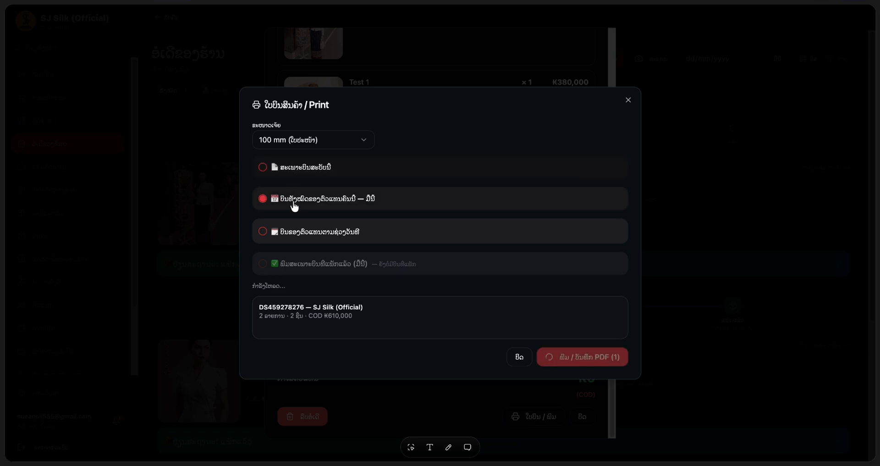
pyautogui.click(300, 235)
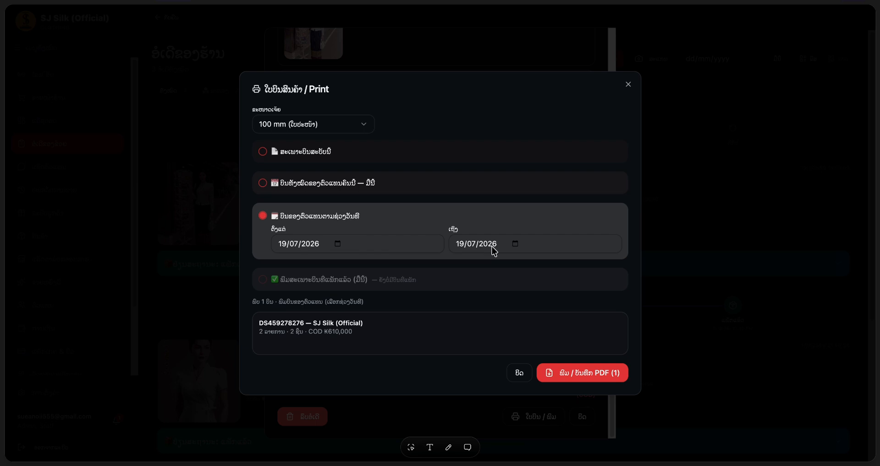
pyautogui.click(324, 153)
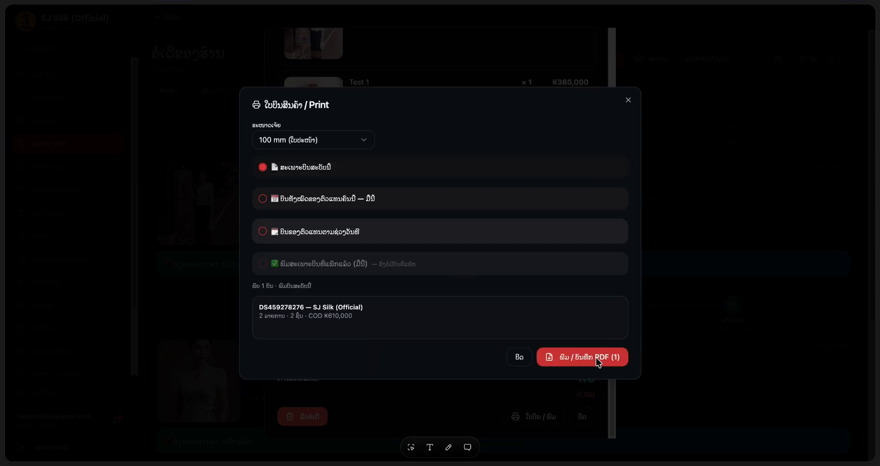
# - Save the order's shipping label as a PDF and go back to the shop orders list
pyautogui.click(599, 362)
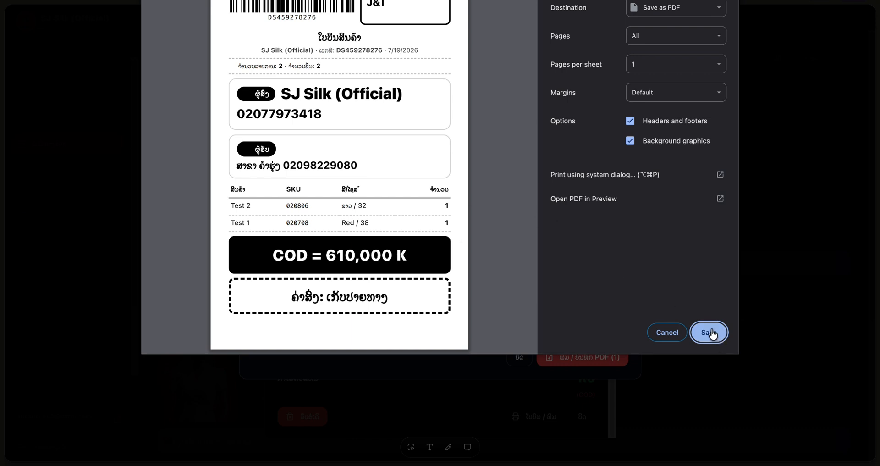
pyautogui.press('Escape')
pyautogui.click(629, 100)
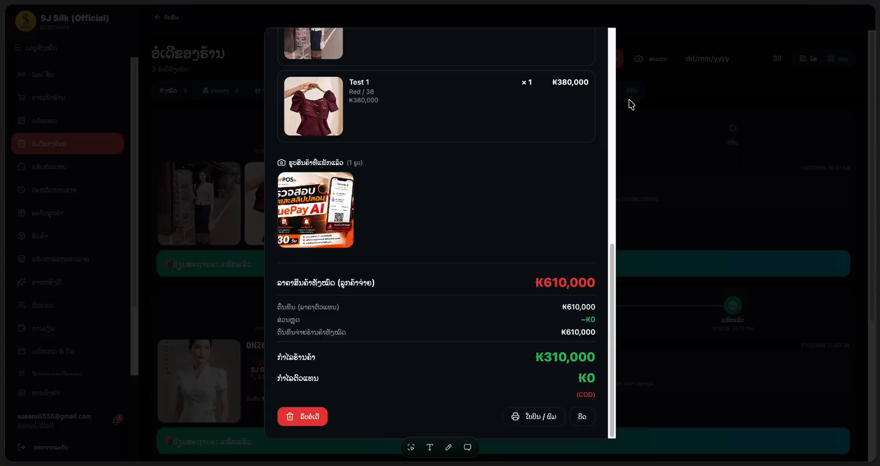
pyautogui.click(160, 296)
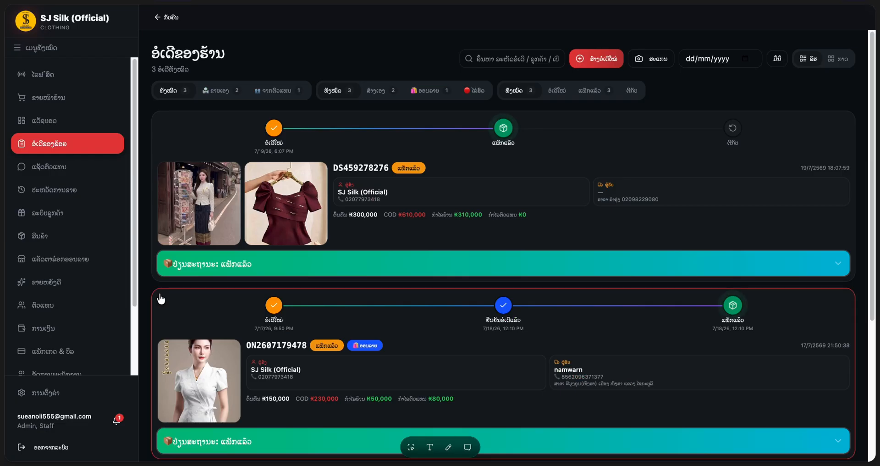